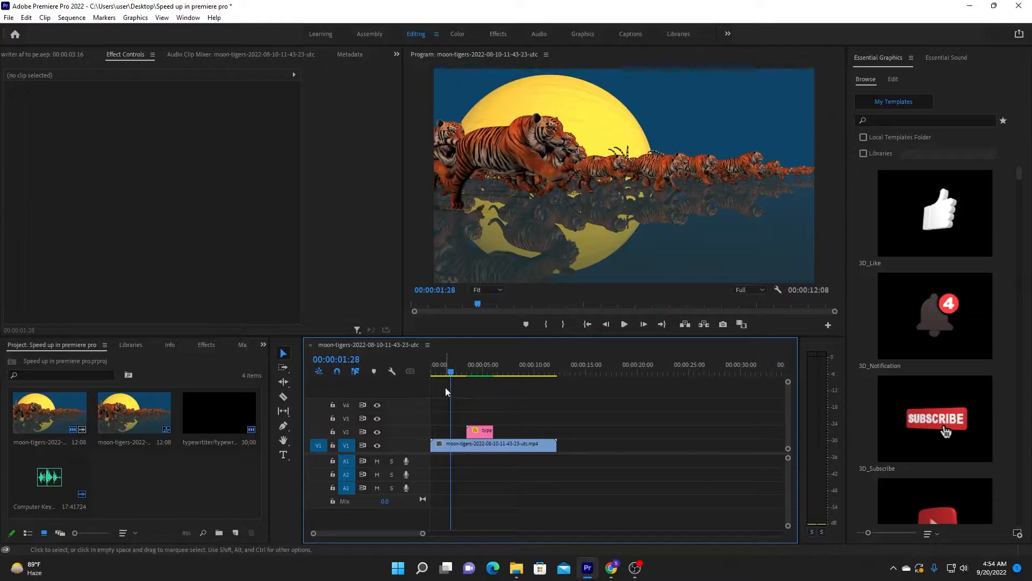
Step: Create a 3840 × 2160 black video at 30 fps and place it on V3 directly above the typewriter clip, matching its length
mouse_move(451, 370)
mouse_down()
mouse_move(488, 361)
mouse_move(467, 372)
mouse_move(493, 369)
mouse_move(469, 379)
mouse_move(492, 374)
mouse_move(466, 384)
mouse_move(496, 372)
mouse_move(466, 382)
mouse_move(489, 370)
mouse_move(469, 371)
mouse_up()
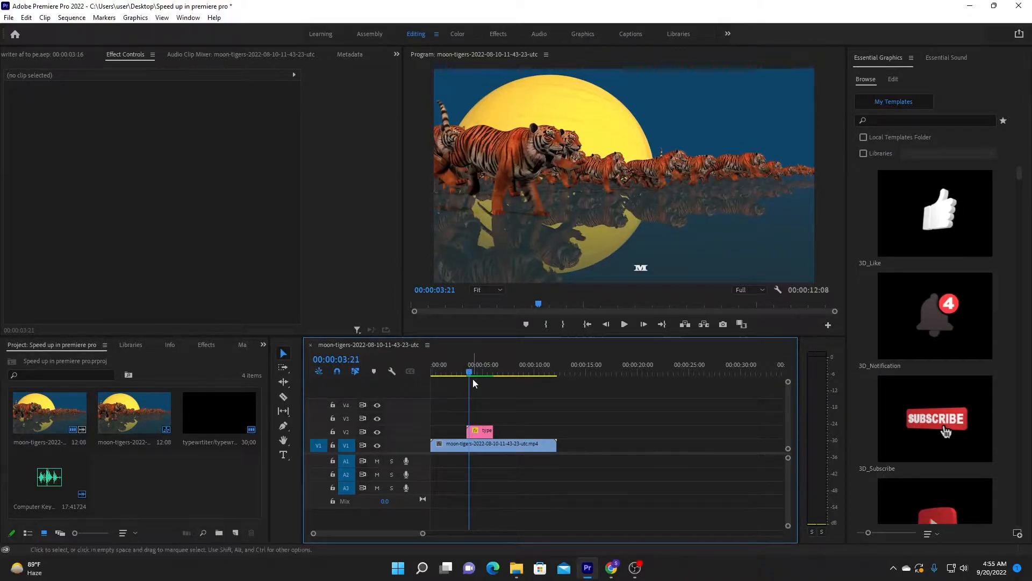
mouse_move(471, 373)
mouse_down()
mouse_move(480, 375)
mouse_move(466, 381)
mouse_up()
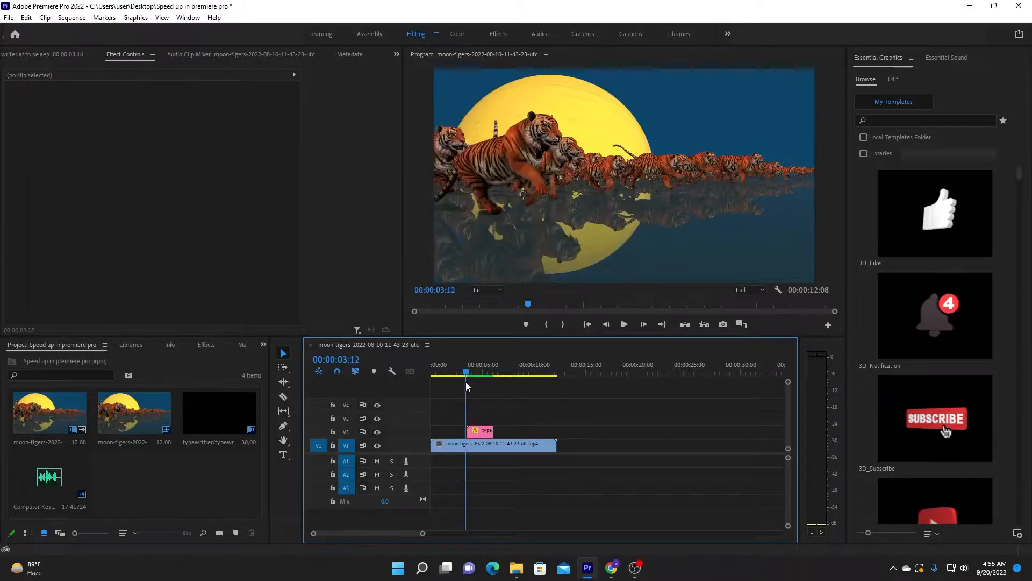
right_click(170, 477)
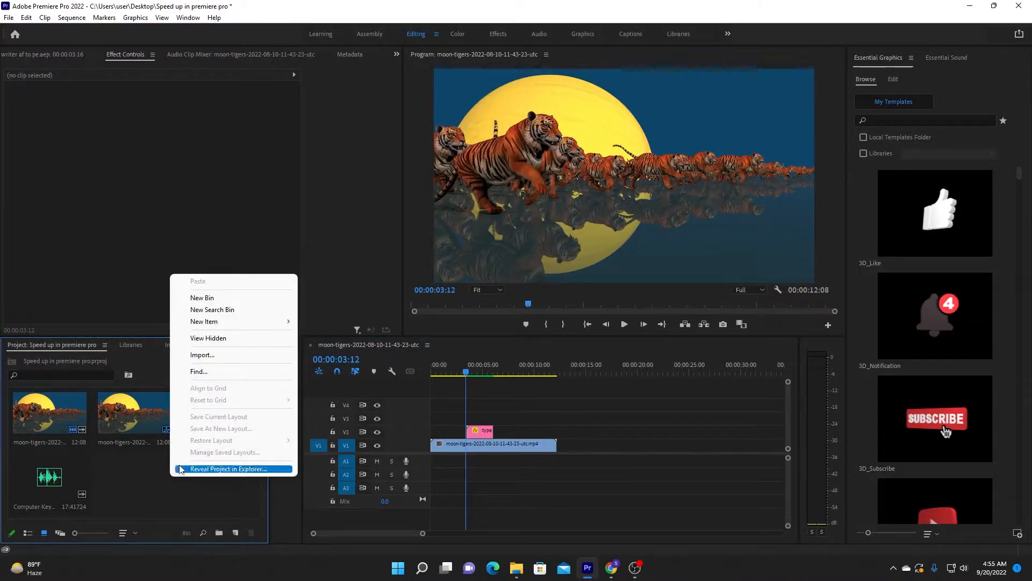
mouse_move(233, 321)
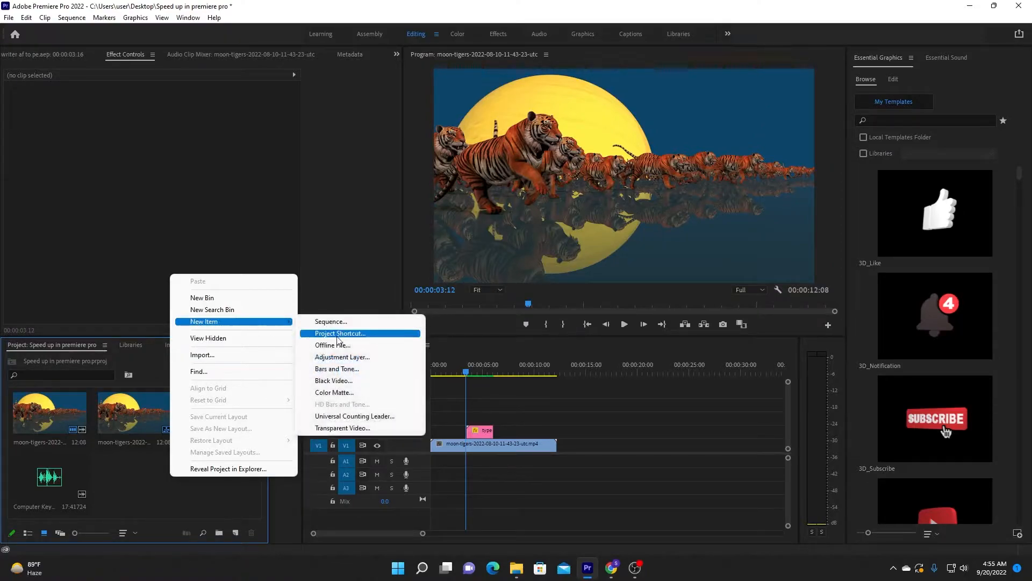
click(340, 381)
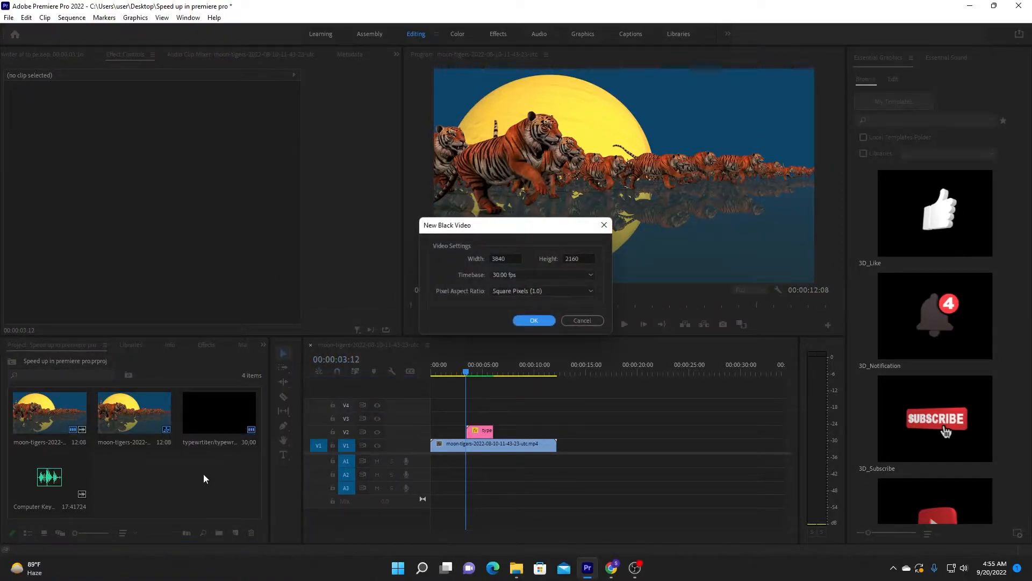
click(530, 321)
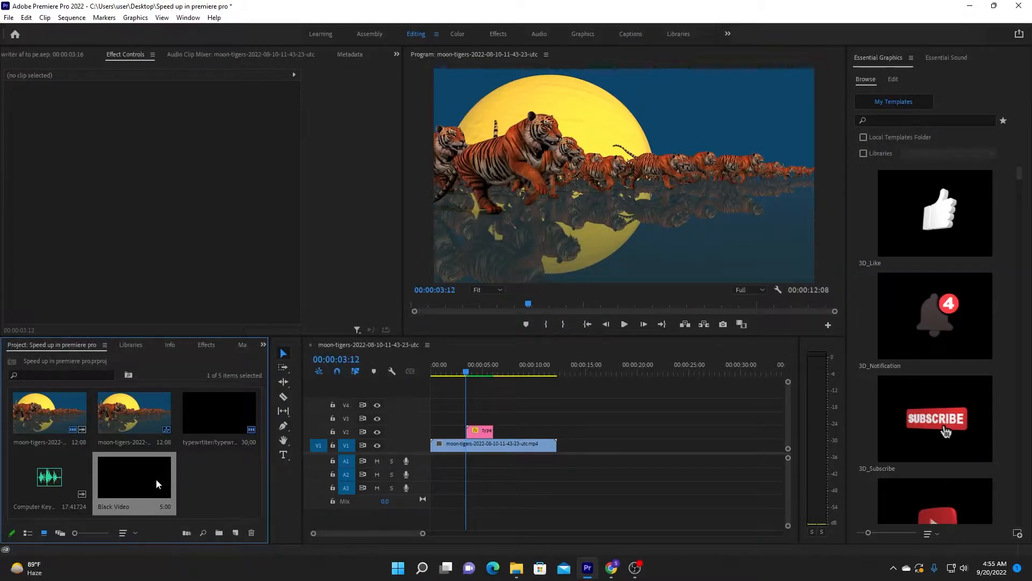
drag(156, 478, 494, 424)
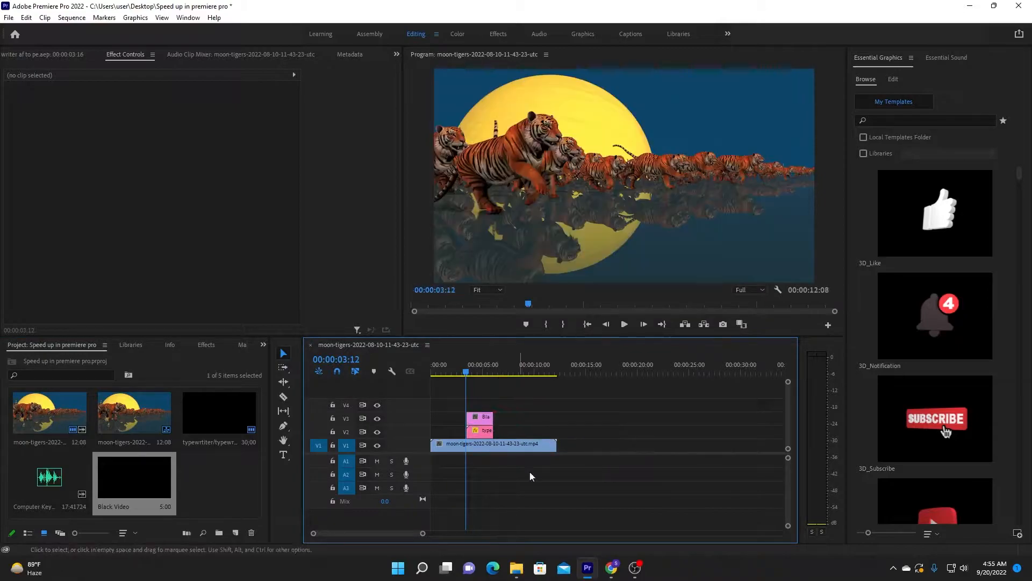
Step: Shape the black video into a text cursor with non-uniform scale, height 10 and width 1, positioned at 2000, 2005 beside the text
click(476, 373)
mouse_move(476, 374)
mouse_down()
mouse_move(467, 375)
mouse_move(475, 378)
mouse_up()
click(480, 419)
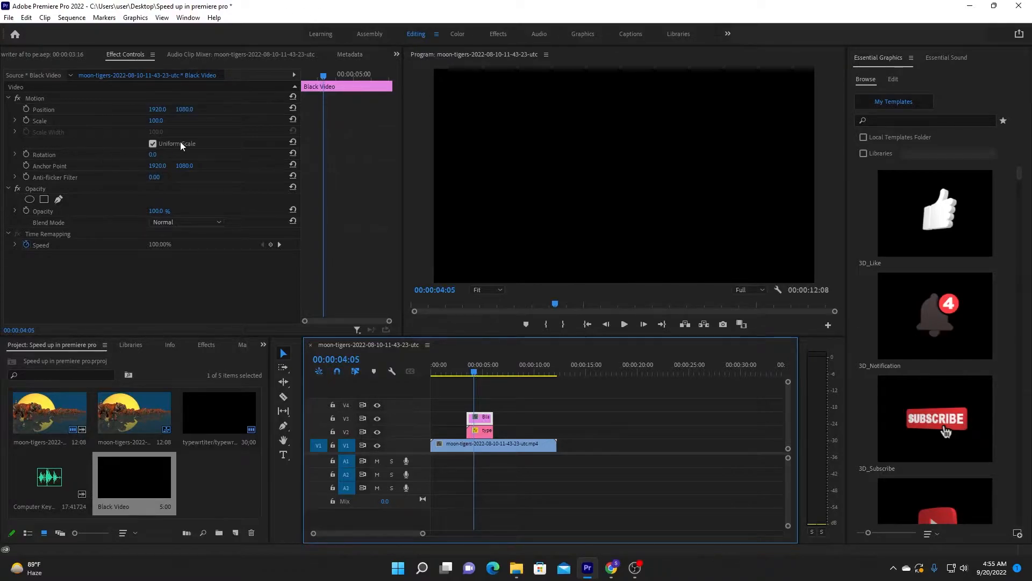
click(152, 143)
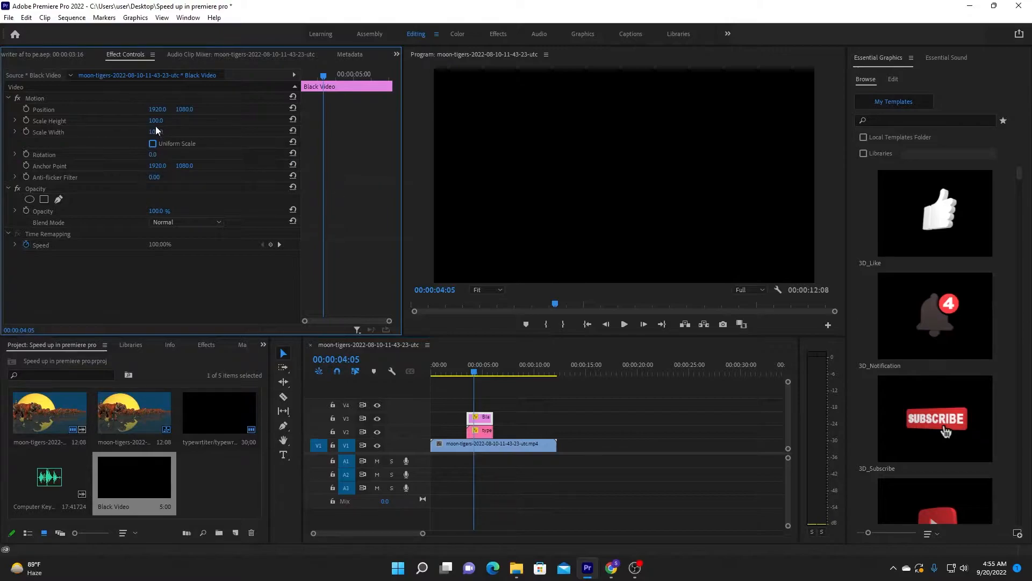
drag(156, 132, 102, 131)
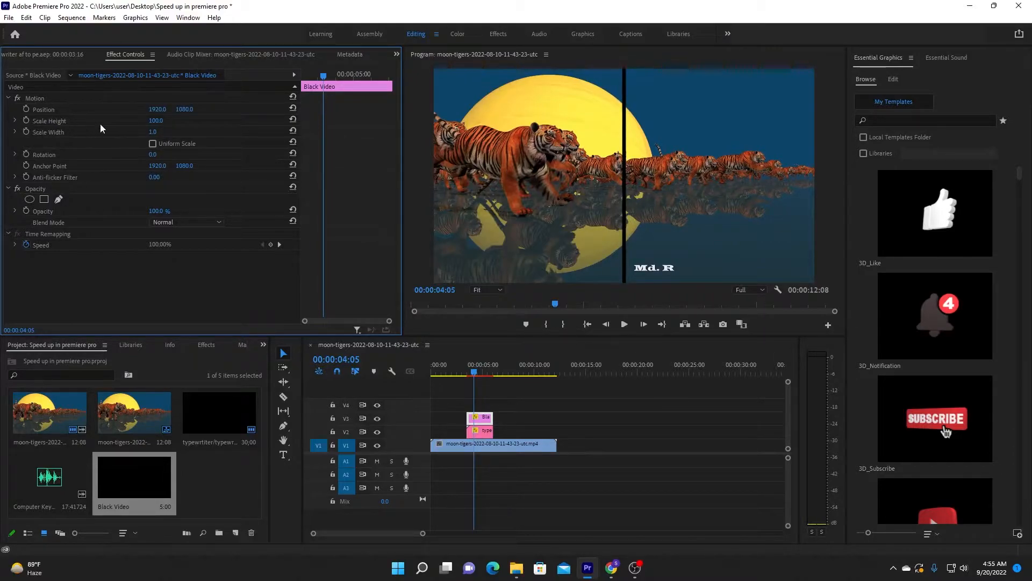
drag(158, 120, 9, 121)
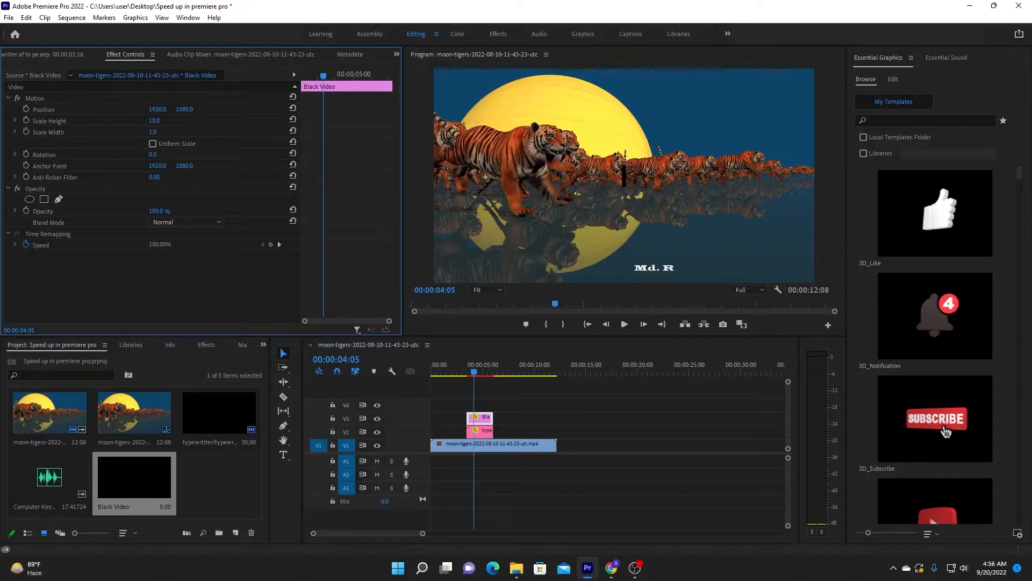
mouse_move(157, 109)
mouse_down()
mouse_move(236, 109)
mouse_move(142, 109)
mouse_up()
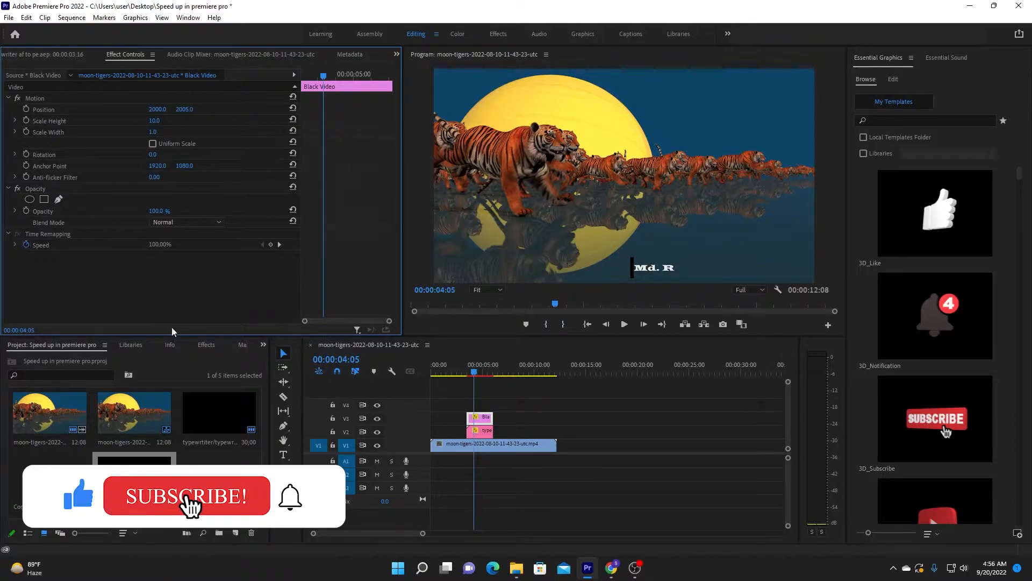
Step: Find the Linear Wipe video effect and apply it to the typewriter text clip on V2
click(481, 430)
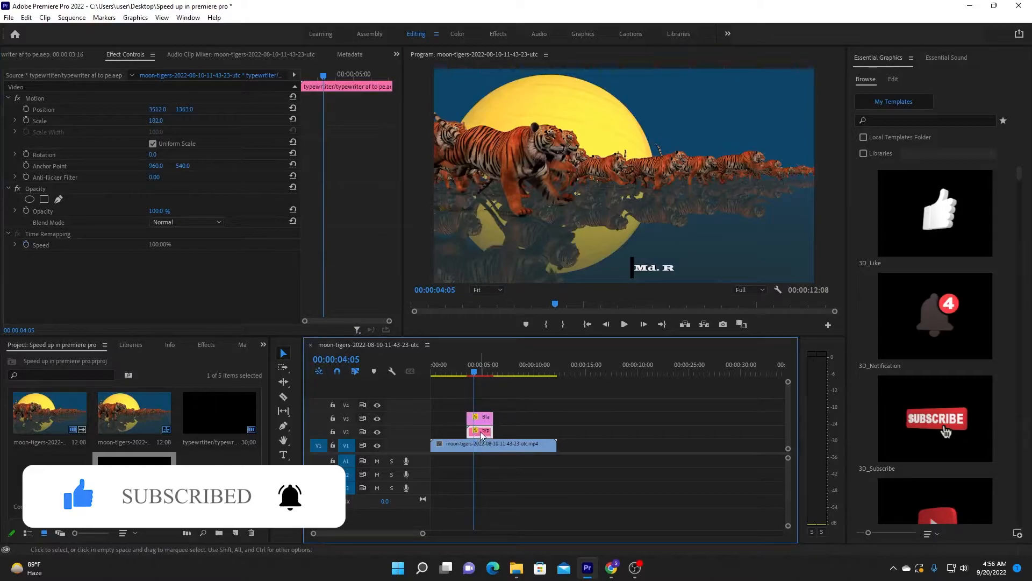
click(205, 347)
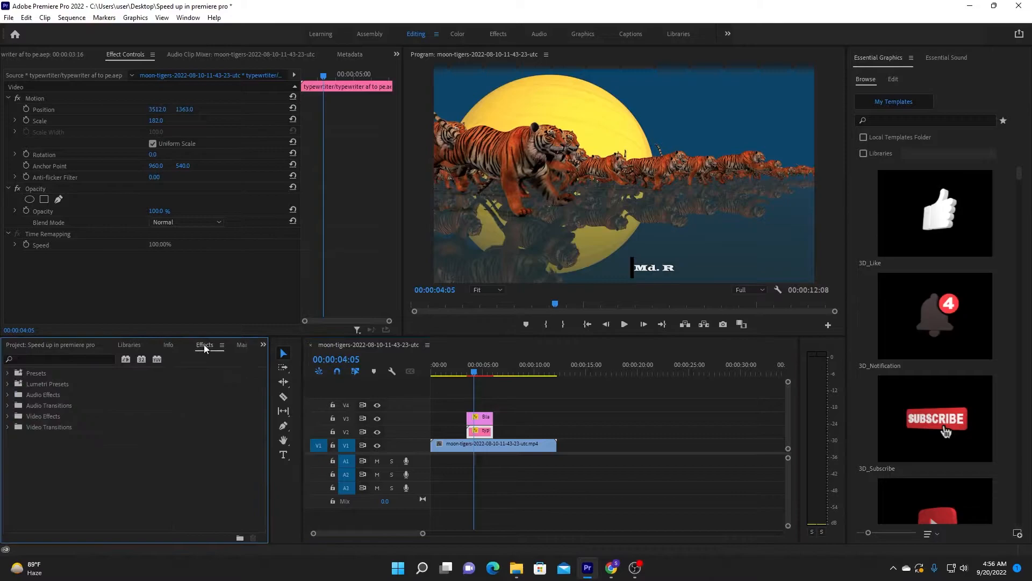
click(73, 358)
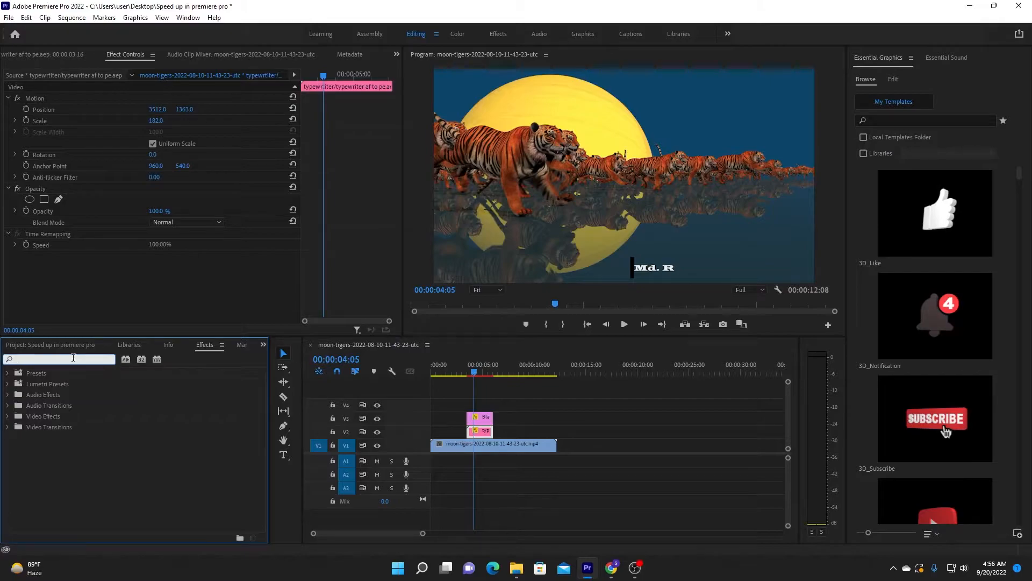
text(l)
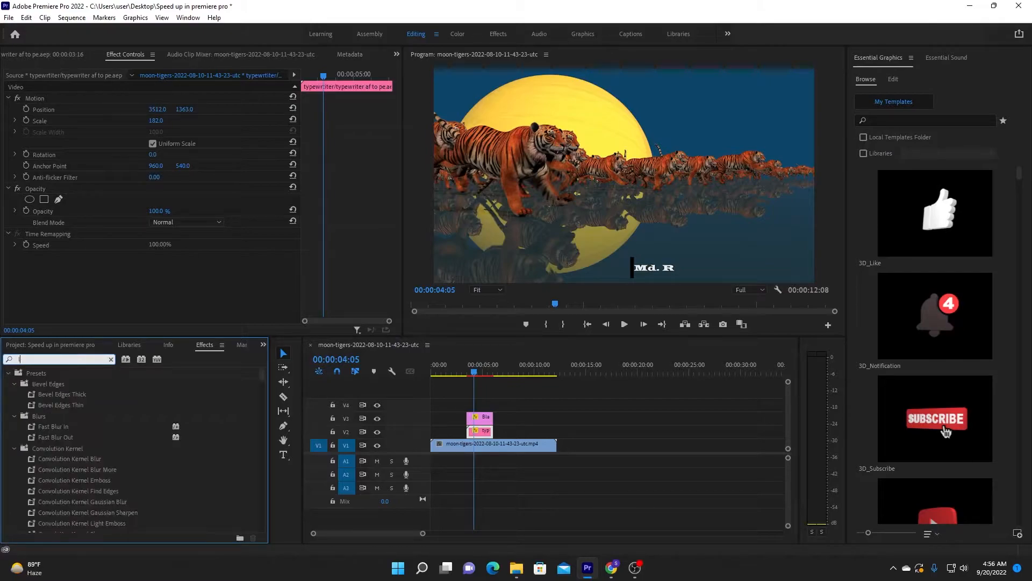
text(iner)
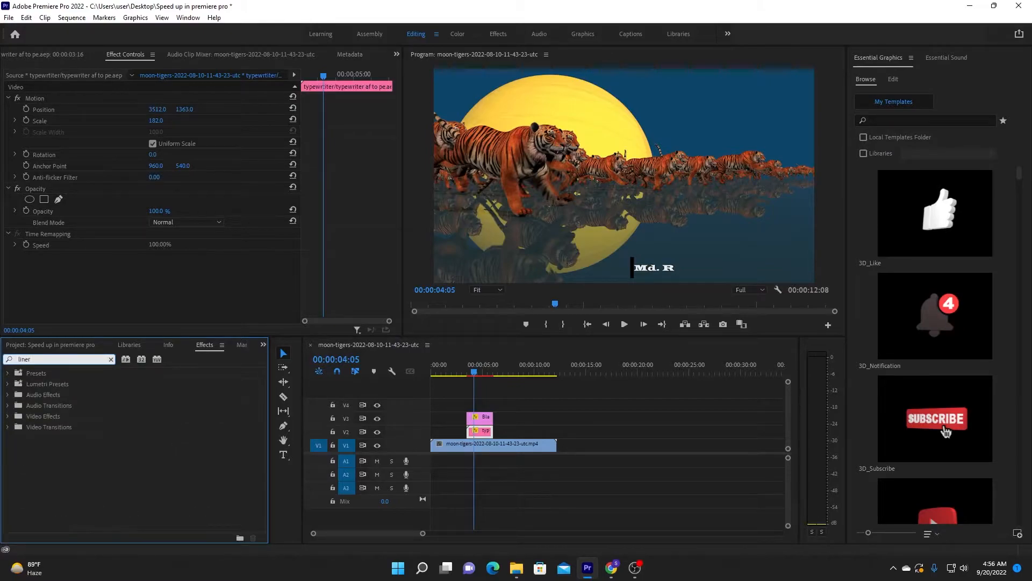
key(BackSpace)
drag(41, 434, 483, 433)
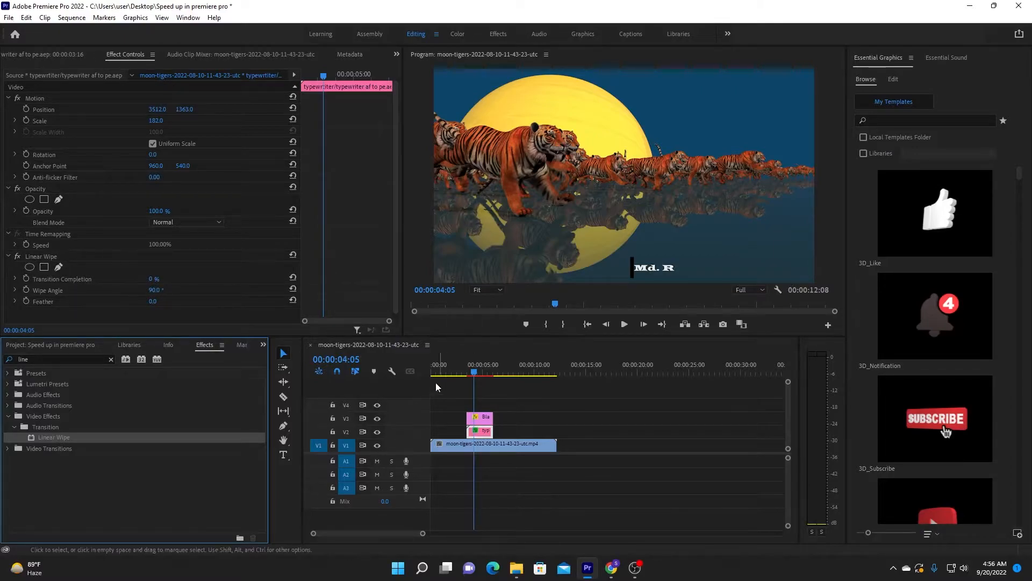
Step: Set the Linear Wipe's wipe angle to 150° on the typewriter clip
mouse_move(476, 370)
mouse_down()
mouse_move(494, 370)
mouse_move(478, 372)
mouse_up()
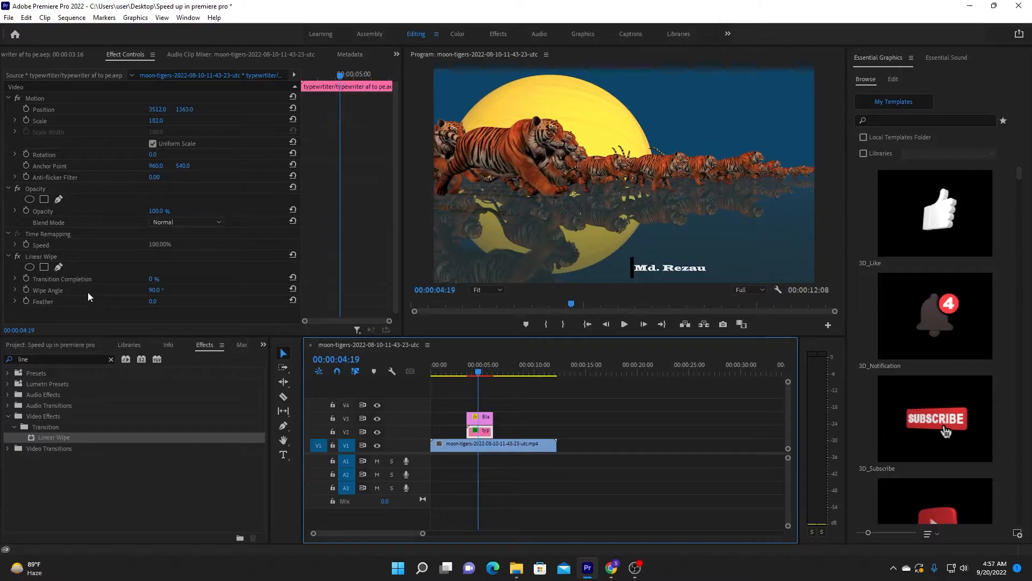
click(157, 290)
text(150)
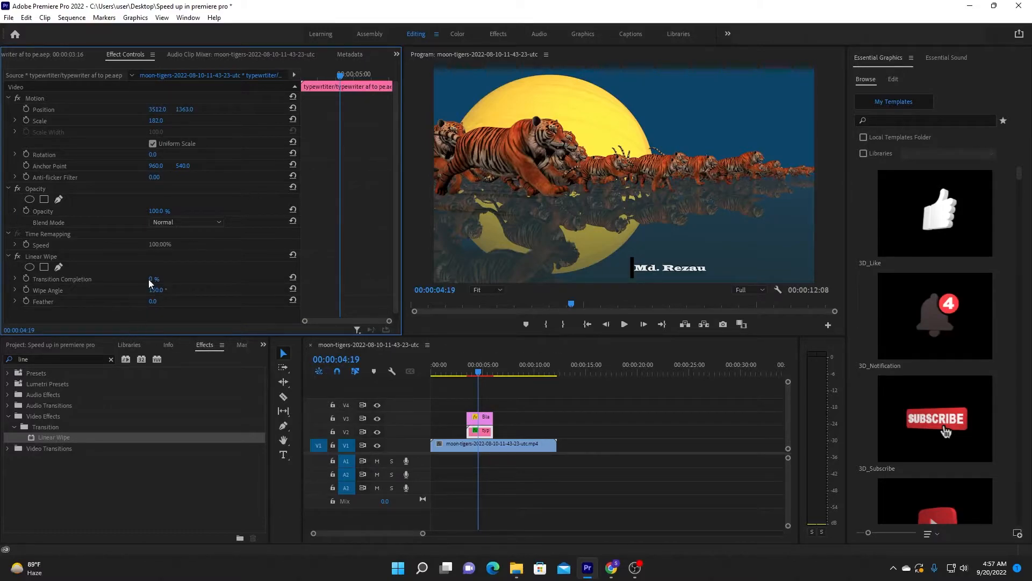
Step: Keyframe the Linear Wipe's Transition Completion from 0% at 00:00:03:16 to 100% at 00:00:06:02
drag(341, 76, 296, 92)
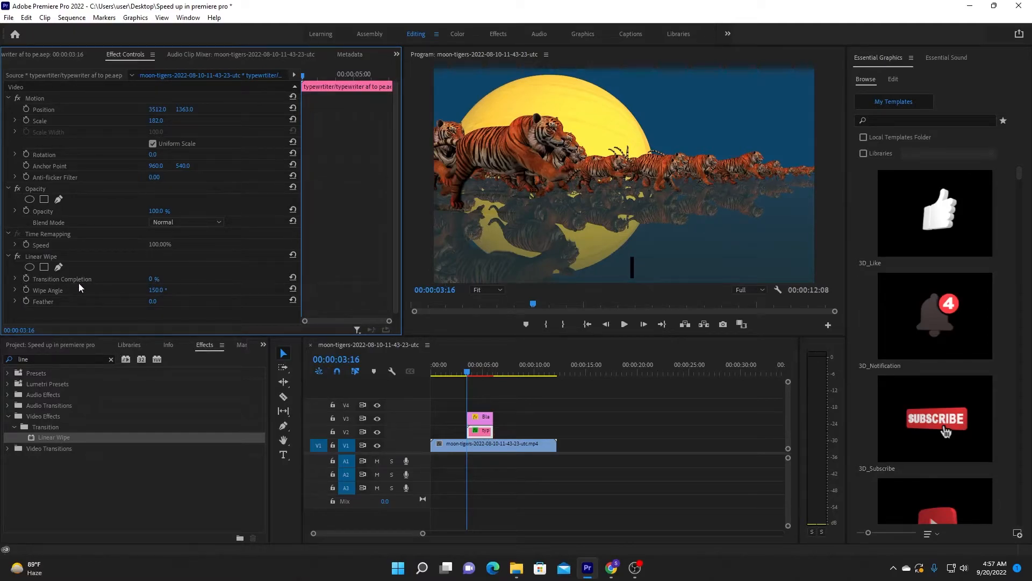
click(26, 279)
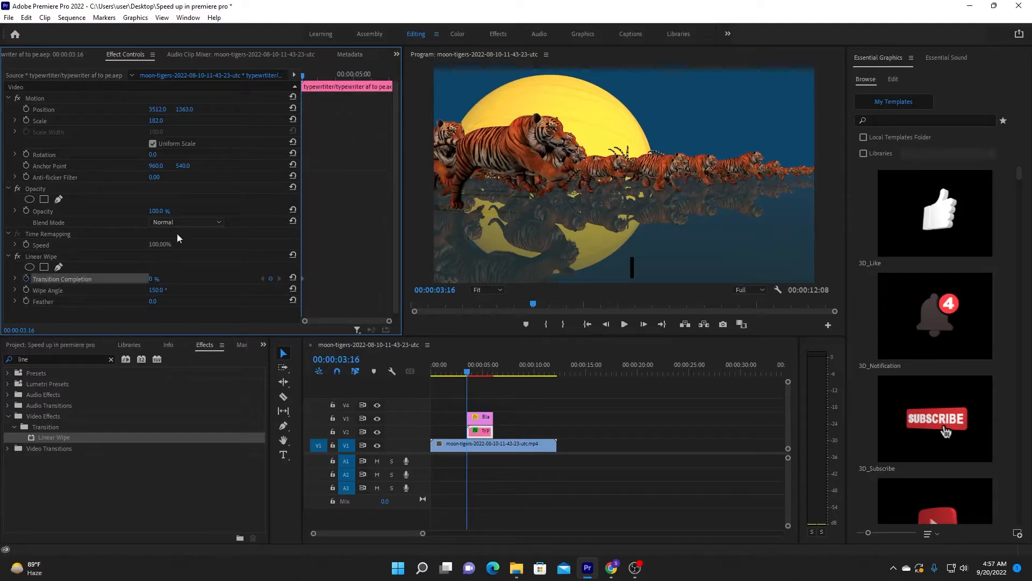
drag(303, 80, 393, 83)
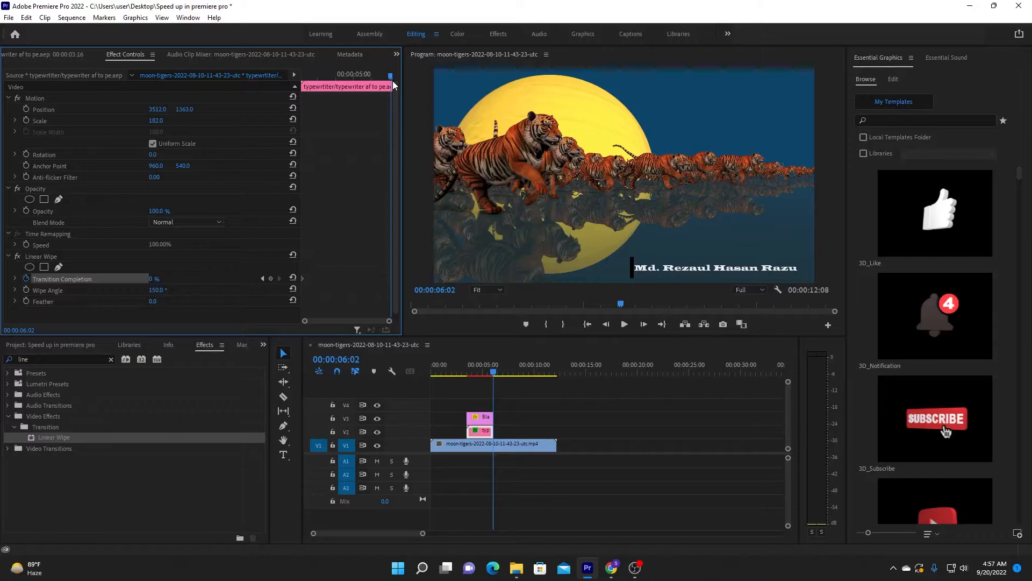
click(270, 278)
click(152, 278)
text(100)
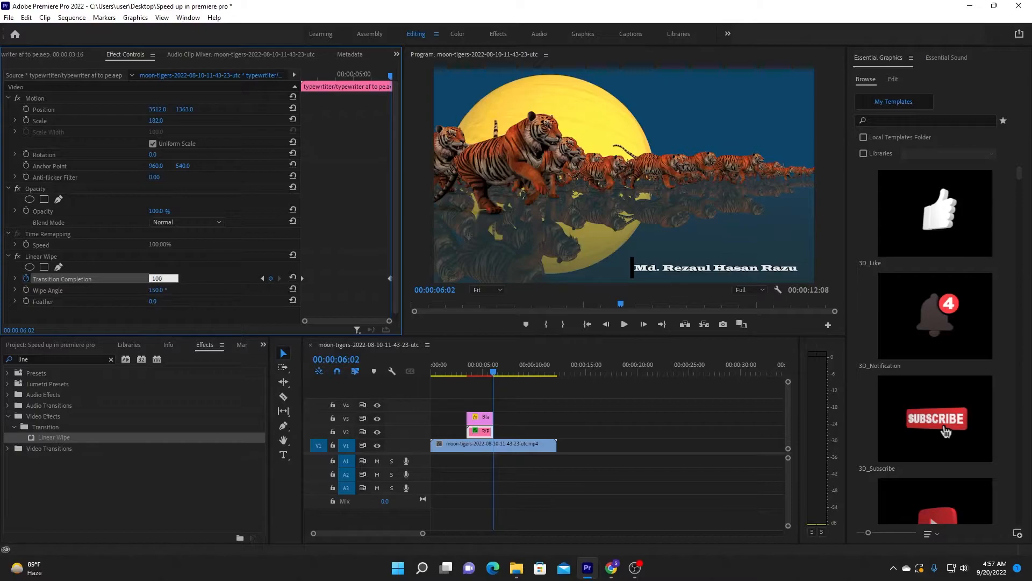
key(Return)
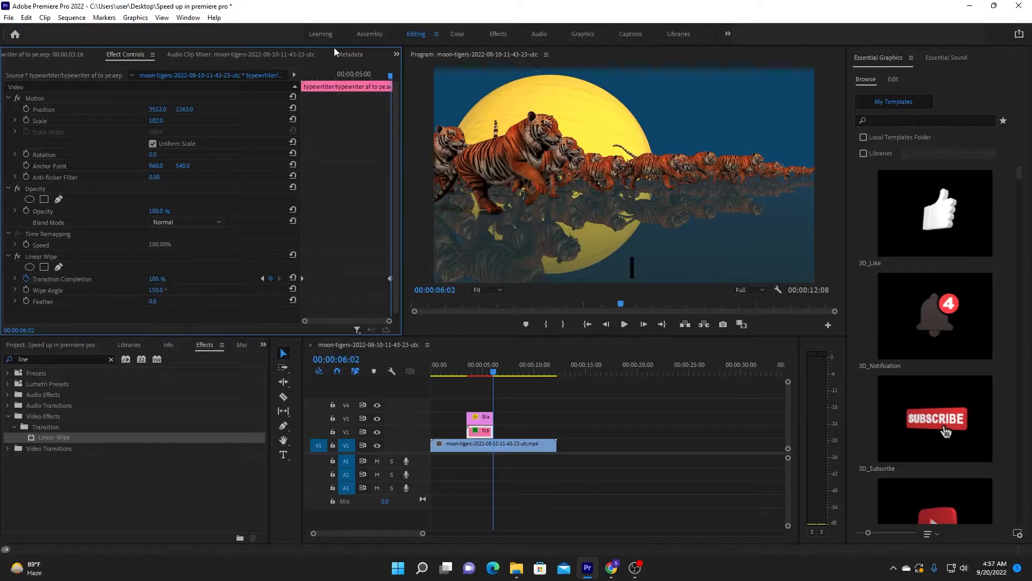
Step: Play back the typewriter clip from its start to check the wiped text animation
drag(391, 80, 286, 104)
click(625, 323)
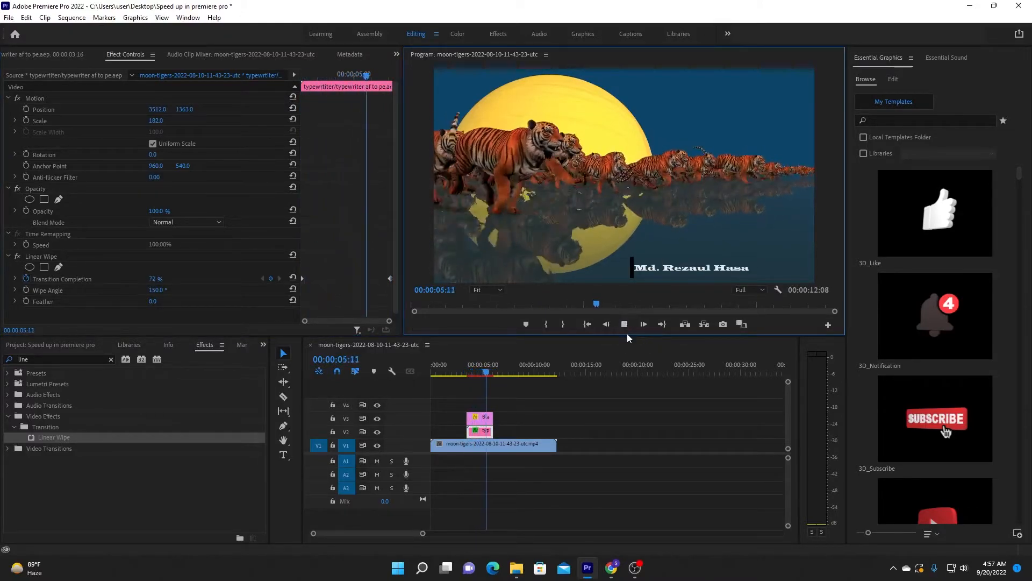
click(625, 325)
drag(493, 375, 469, 376)
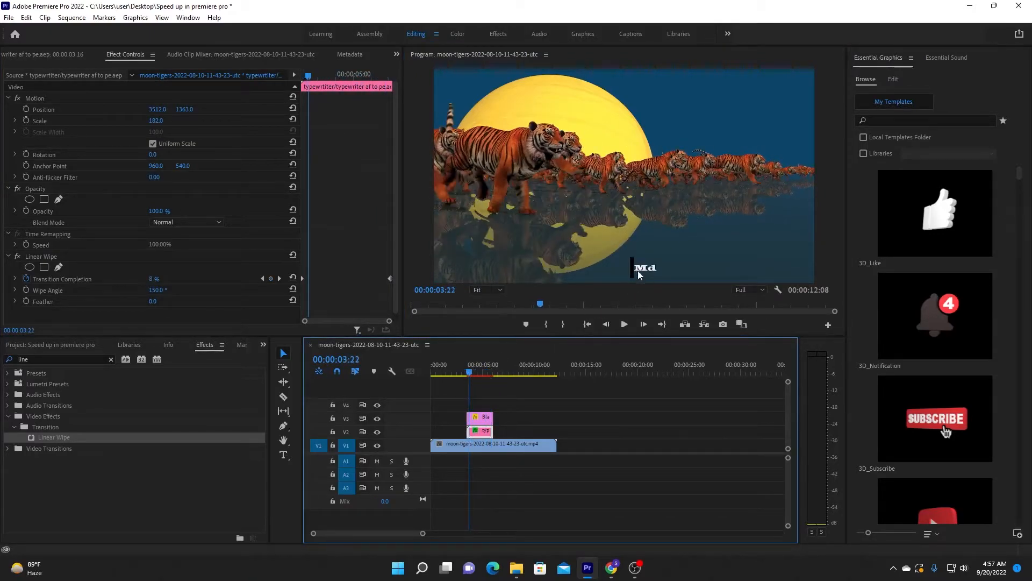
Step: Switch to the Effects workspace and start Position keyframing for the black video clip at 00:00:03:16
double_click(488, 416)
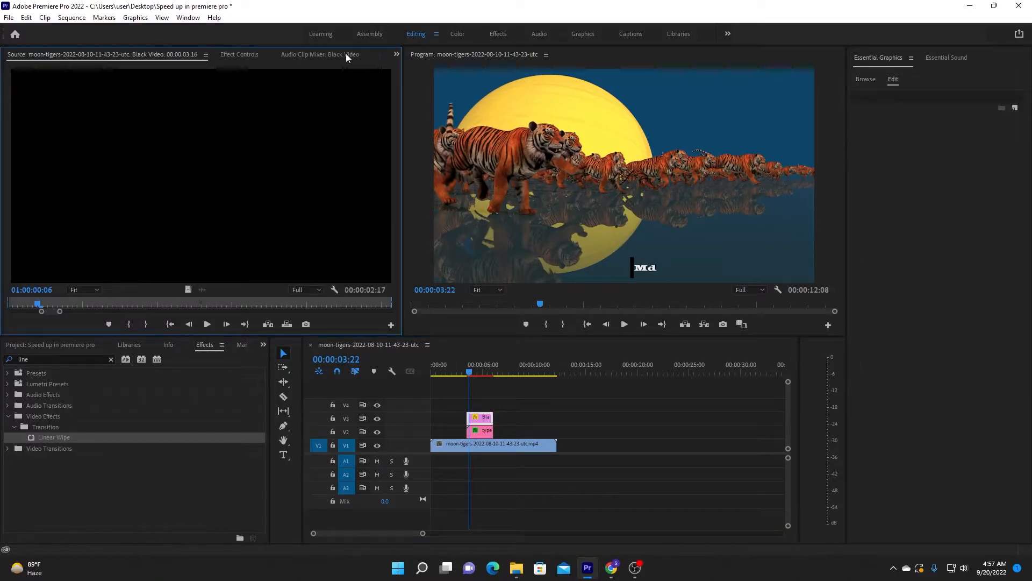
click(499, 34)
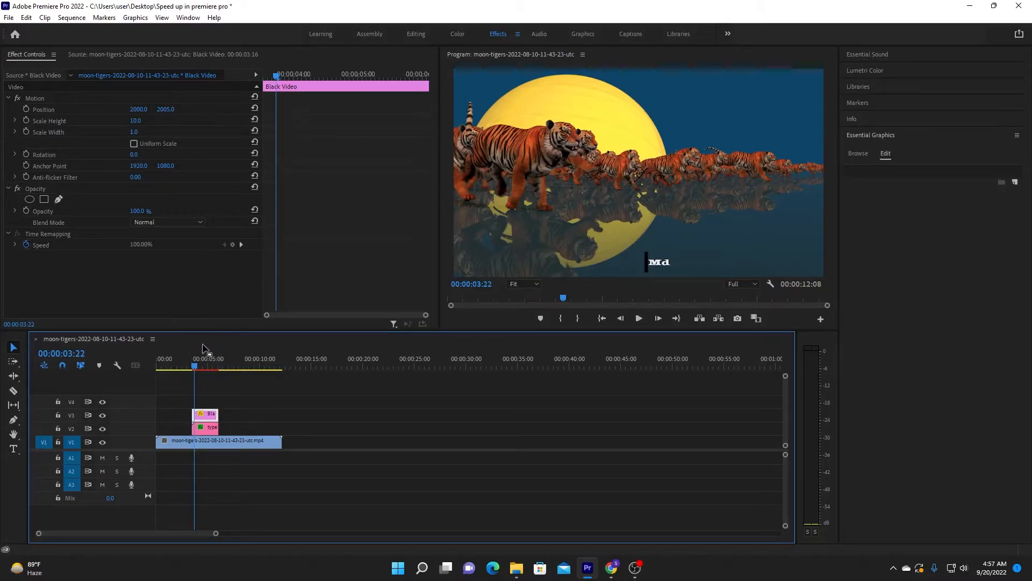
drag(194, 369, 194, 369)
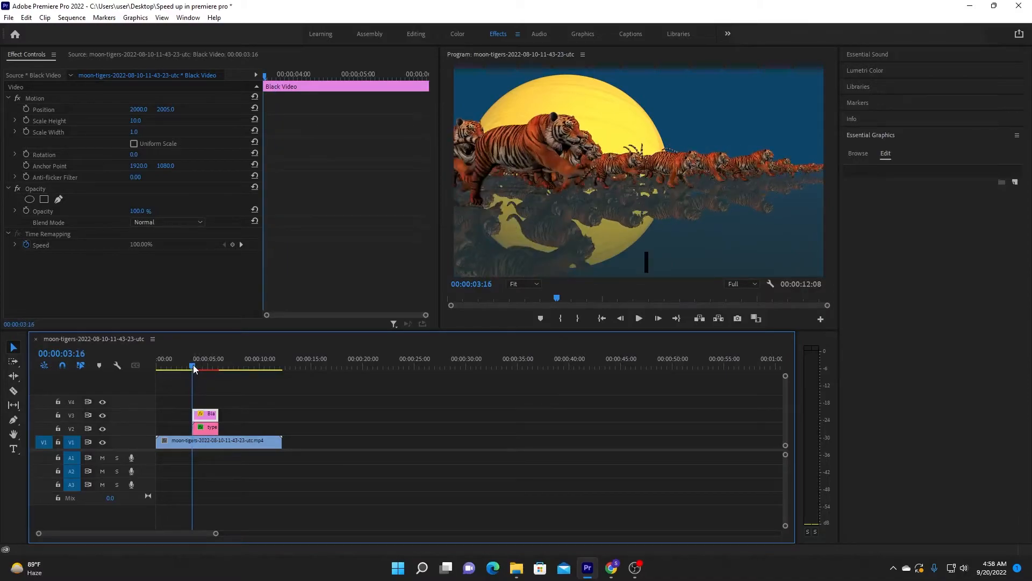
click(26, 108)
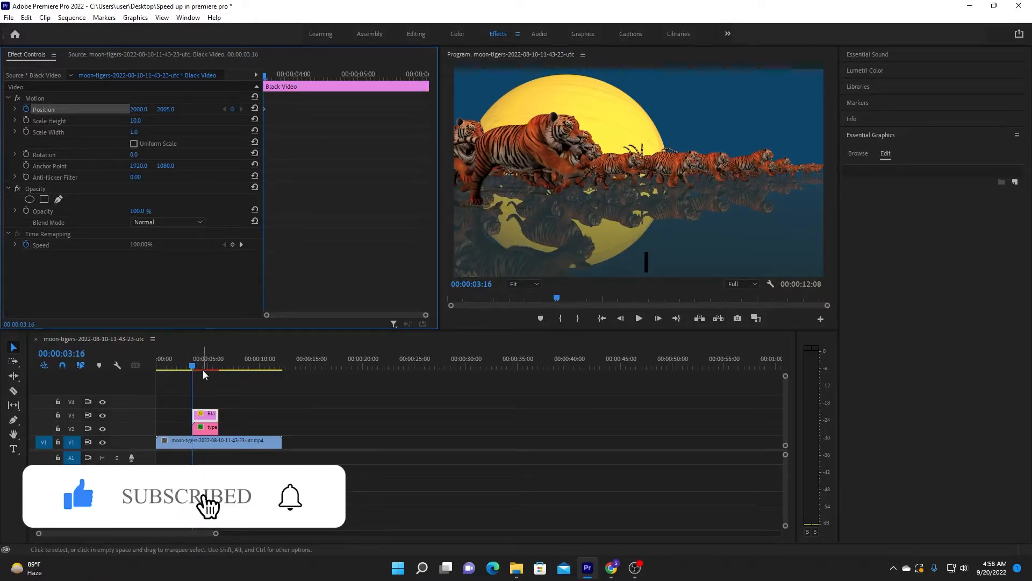
Step: Add a Position keyframe of 3701, 2016 to the black video at 00:00:06:01, and return the playhead to just before the clip
drag(195, 369, 219, 371)
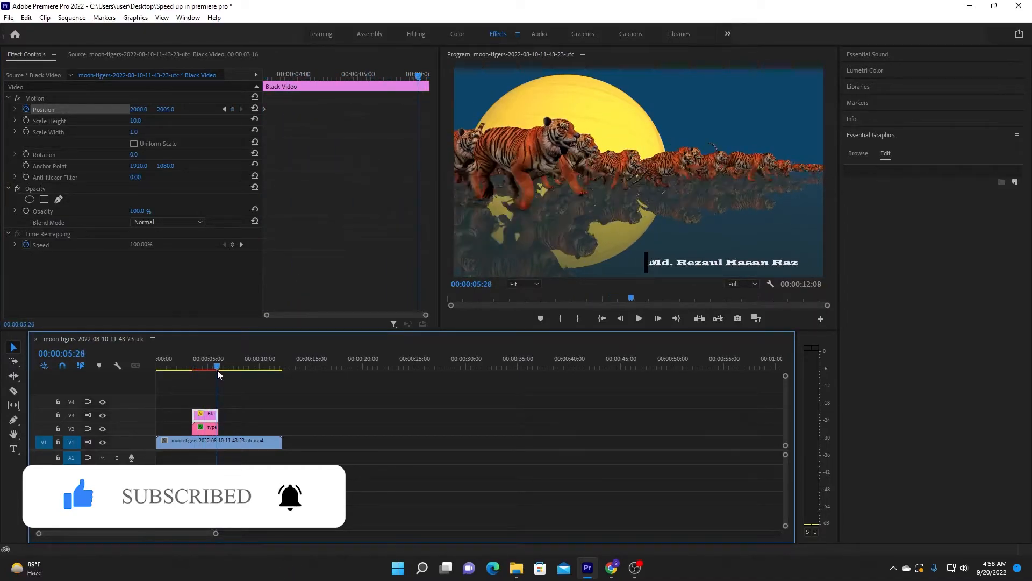
drag(217, 370, 219, 373)
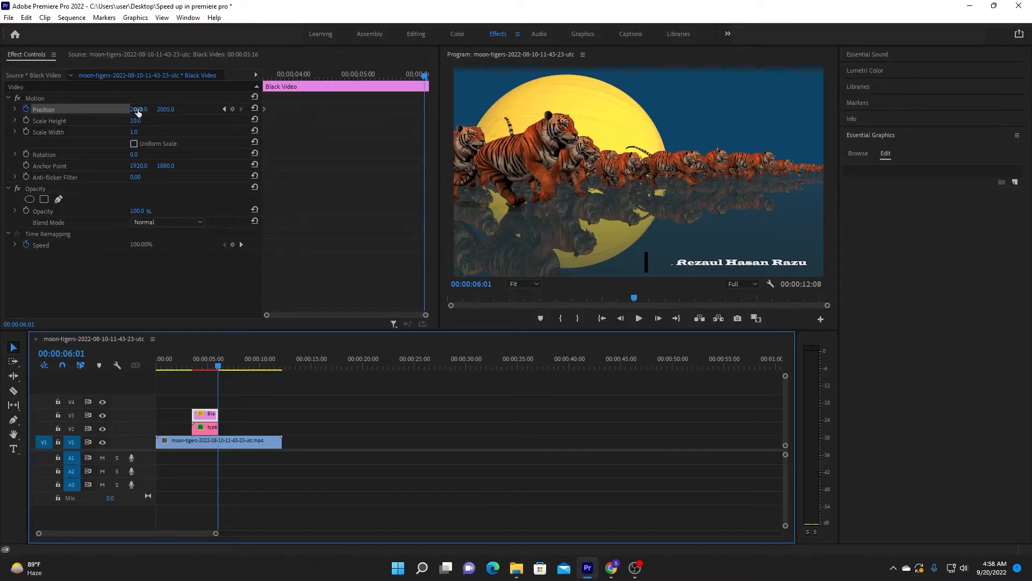
drag(167, 111, 982, 111)
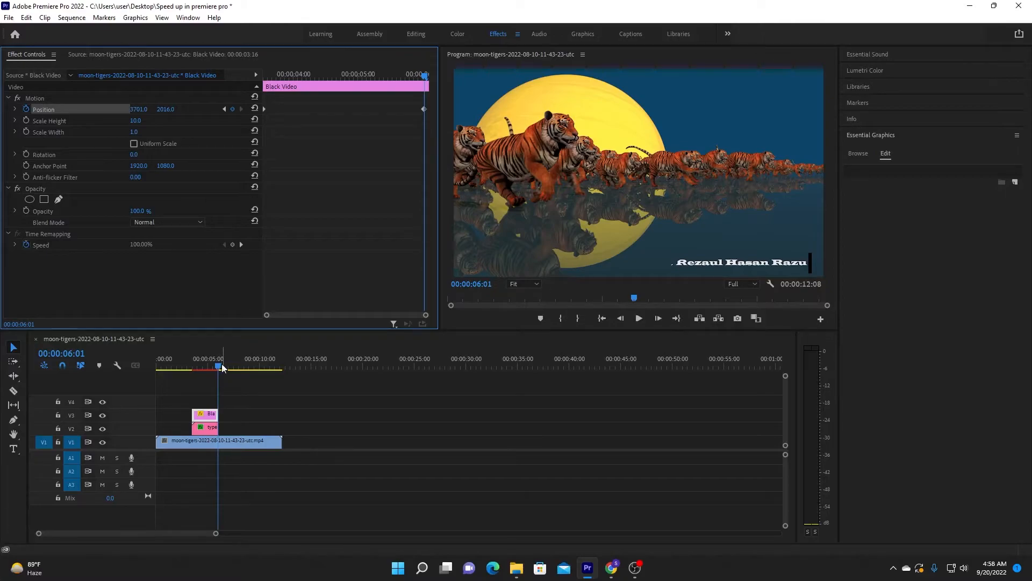
drag(221, 371, 190, 371)
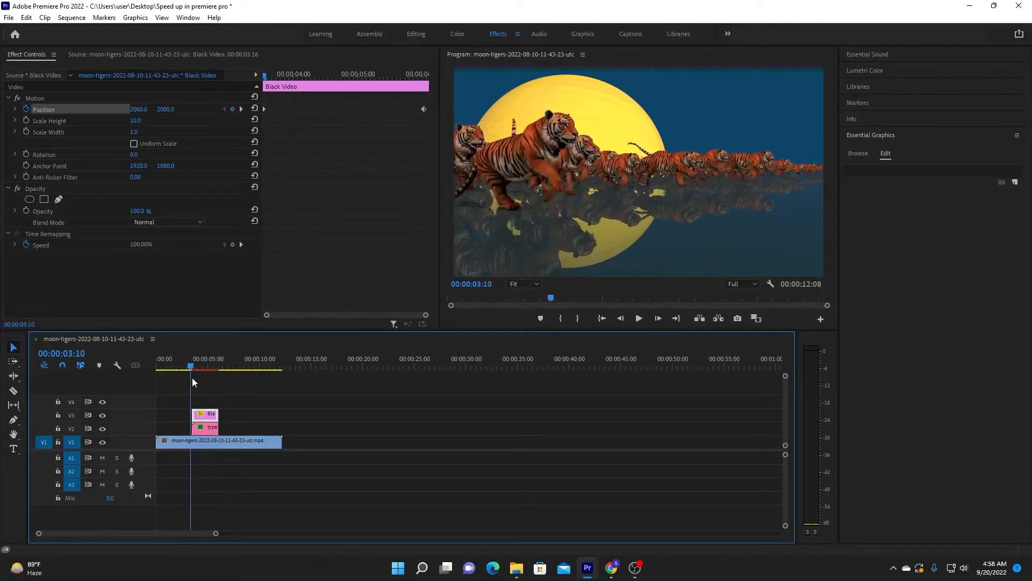
Step: Play back the typewriter section to check the cursor's movement against the text, and return the playhead near the clips' start
click(638, 318)
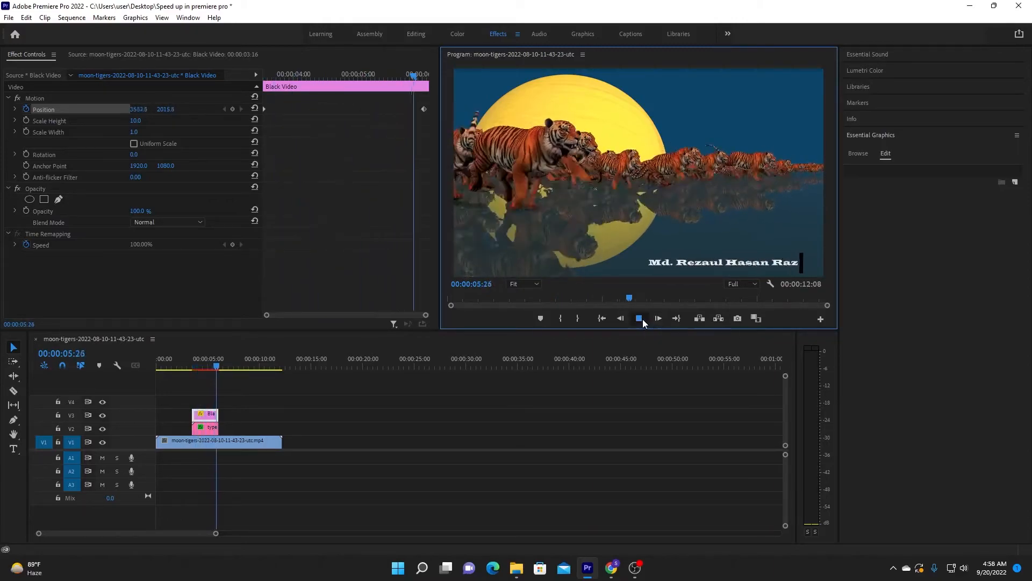
click(639, 318)
drag(216, 370, 195, 382)
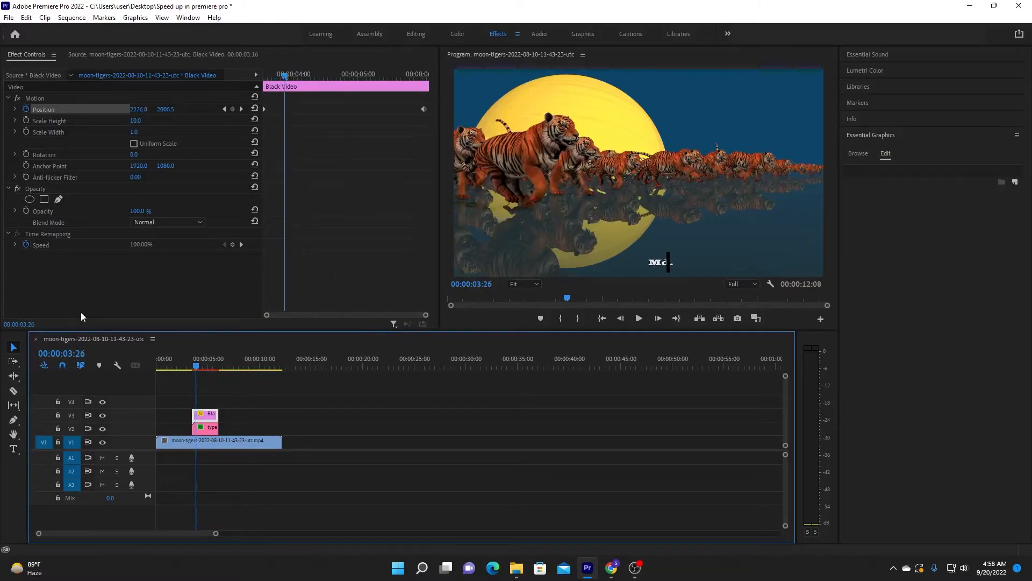
Step: Add a Position keyframe to the black video at 00:00:03:19, shifting the cursor horizontally to just past the first letter M
drag(195, 366, 194, 367)
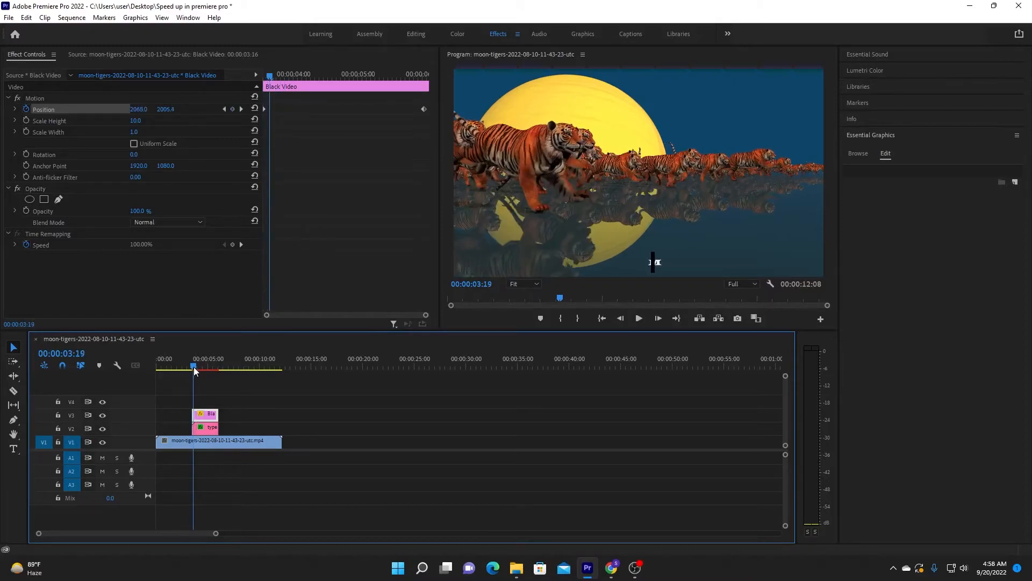
click(143, 110)
drag(140, 109, 158, 109)
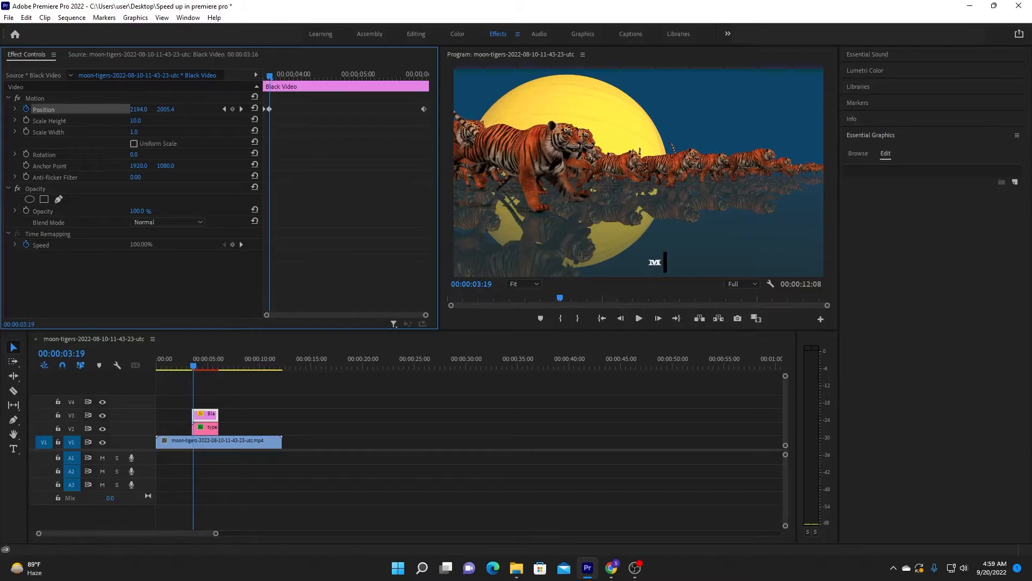
drag(142, 110, 140, 110)
Step: Play from 00:00:03:16 to check the adjusted cursor movement, and return the playhead to 00:00:03:15
mouse_move(195, 365)
mouse_down()
mouse_move(216, 366)
mouse_move(193, 368)
mouse_up()
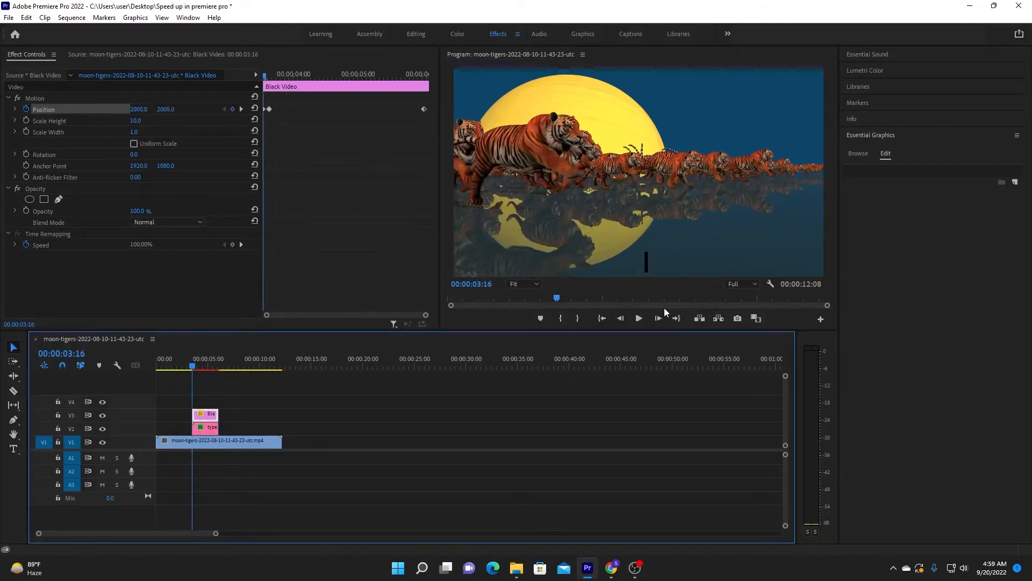
click(639, 319)
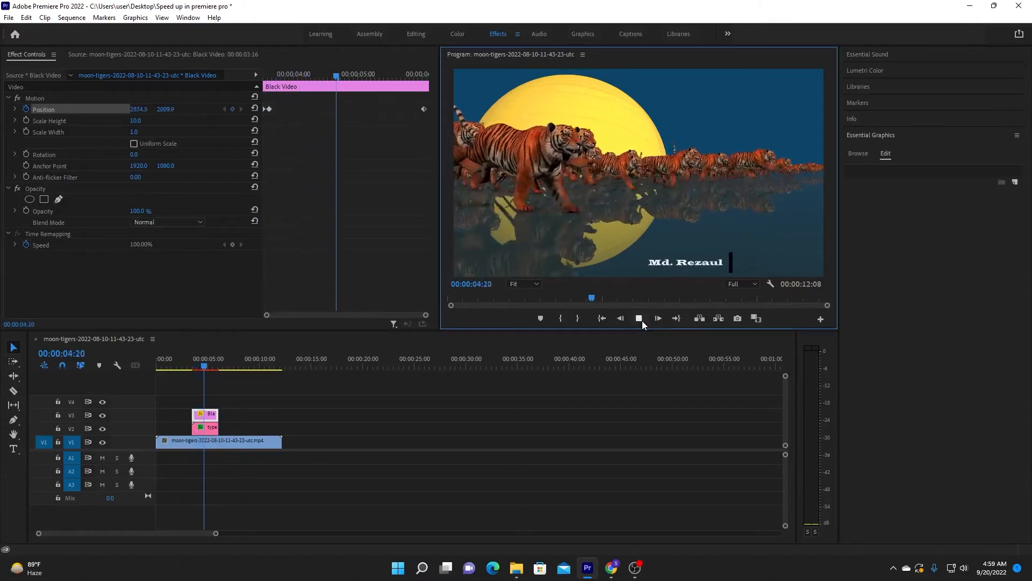
click(642, 320)
click(209, 367)
drag(209, 367, 191, 376)
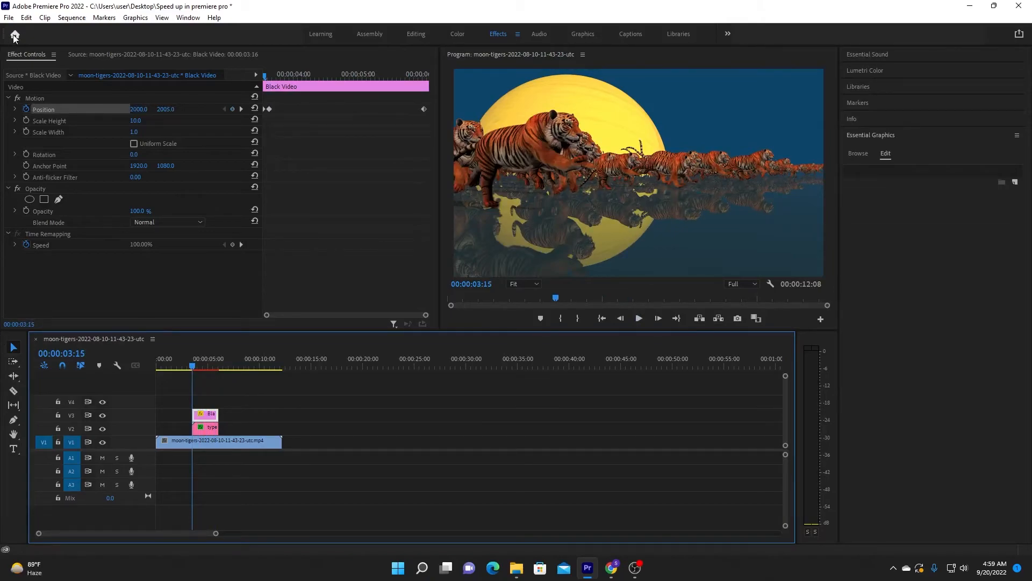
Step: In the Editing workspace, add the Computer Key... audio to A1, aligned with the typewriter clip's start and trimmed to its end
click(414, 33)
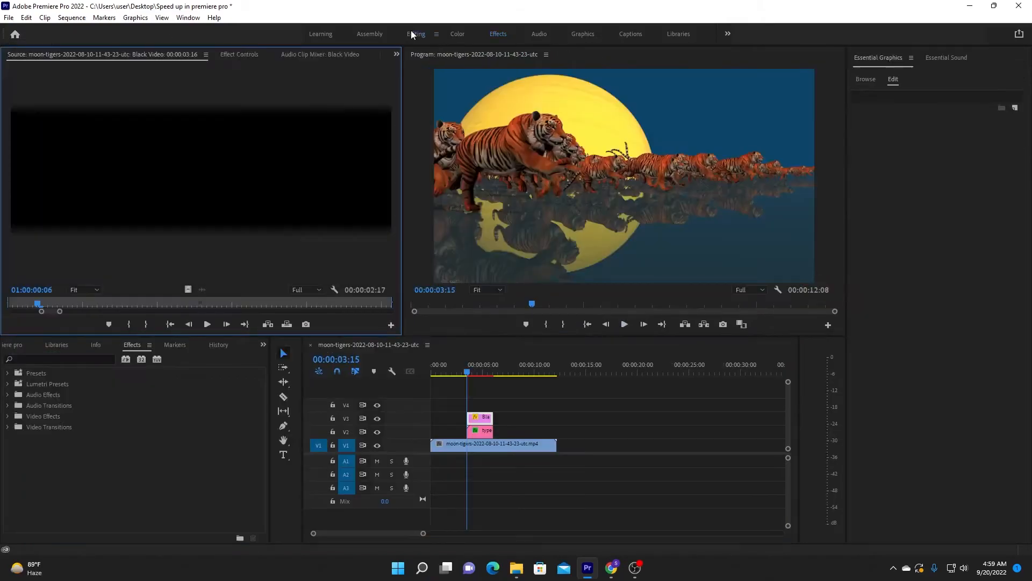
click(15, 347)
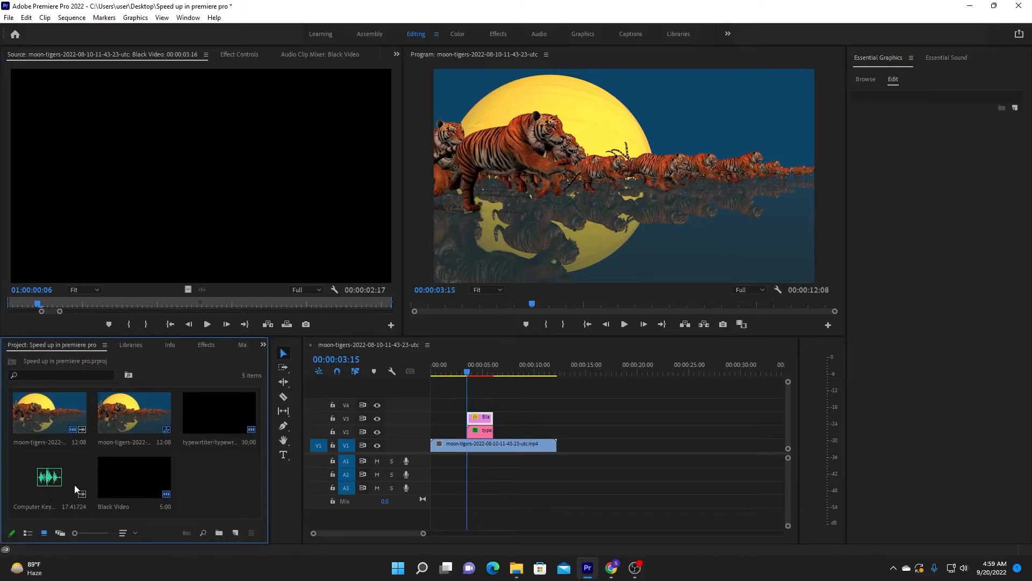
drag(38, 476, 665, 476)
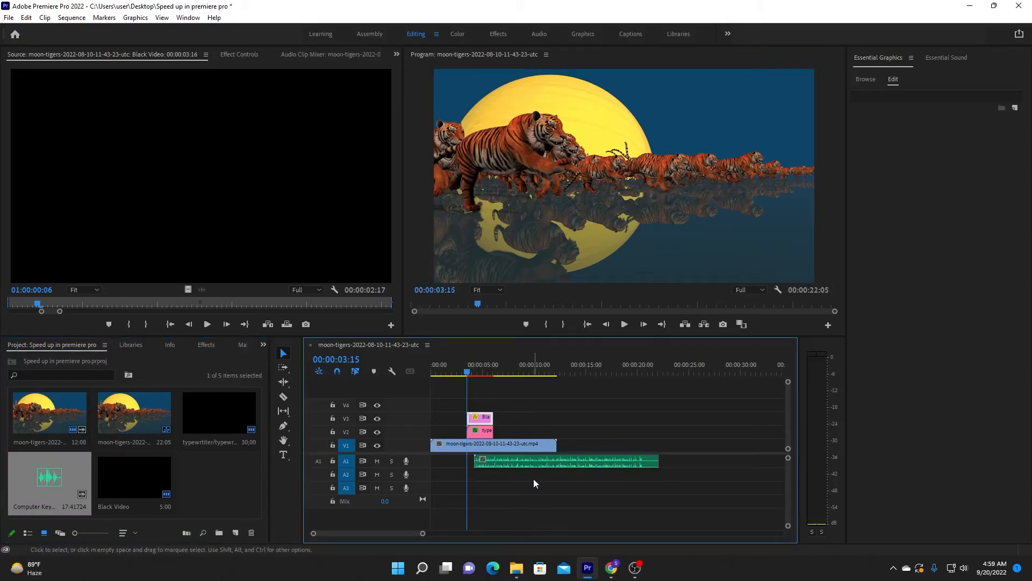
drag(528, 465, 516, 466)
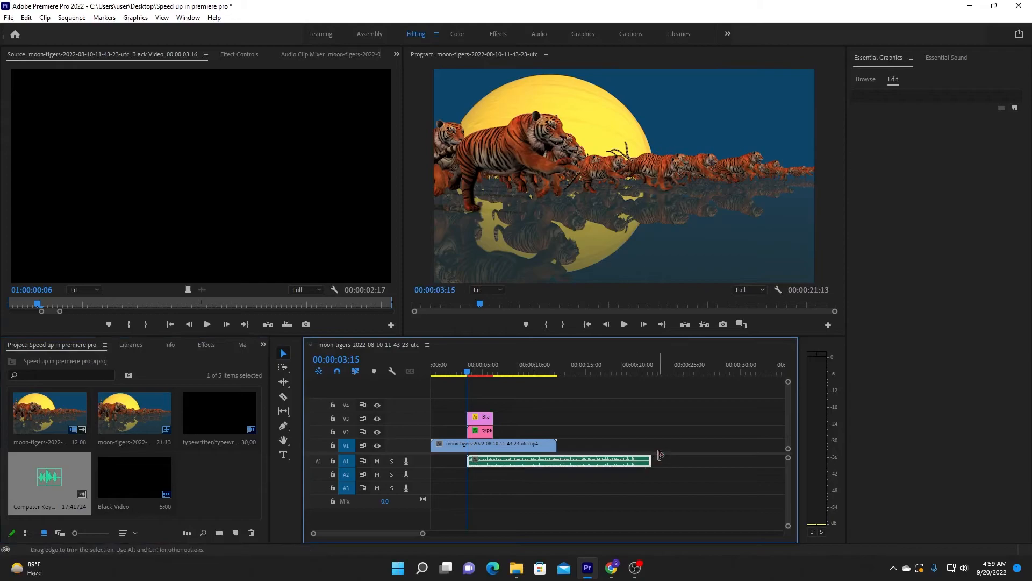
drag(650, 461, 497, 479)
Step: Play back the typewriter text with the keyboard sound to check that they match
click(626, 324)
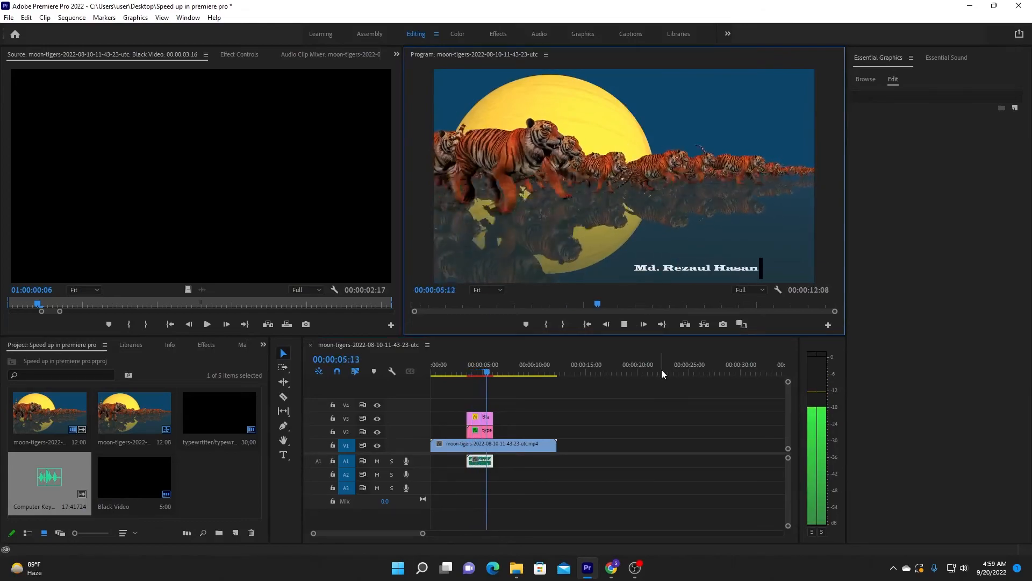
click(622, 324)
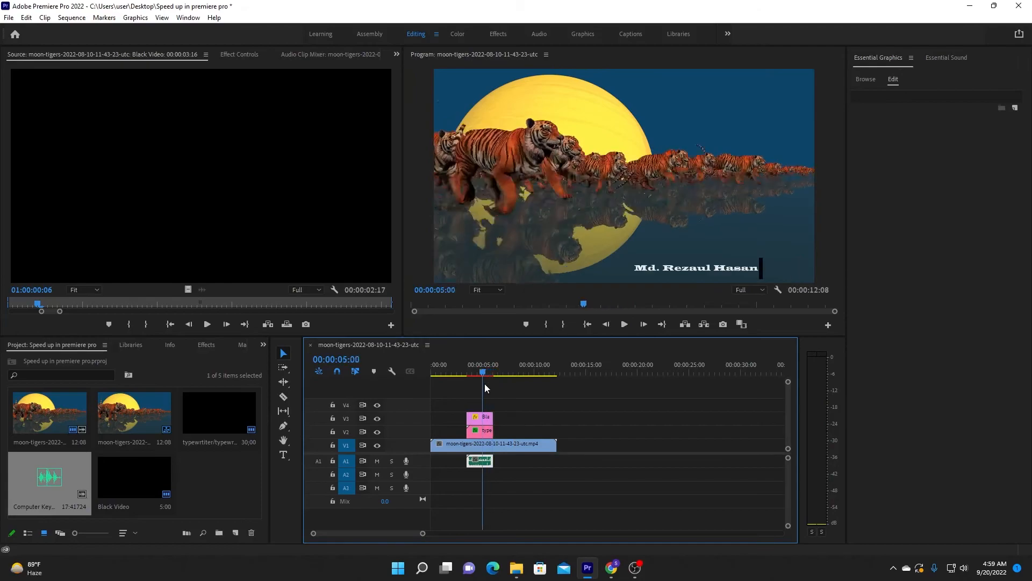